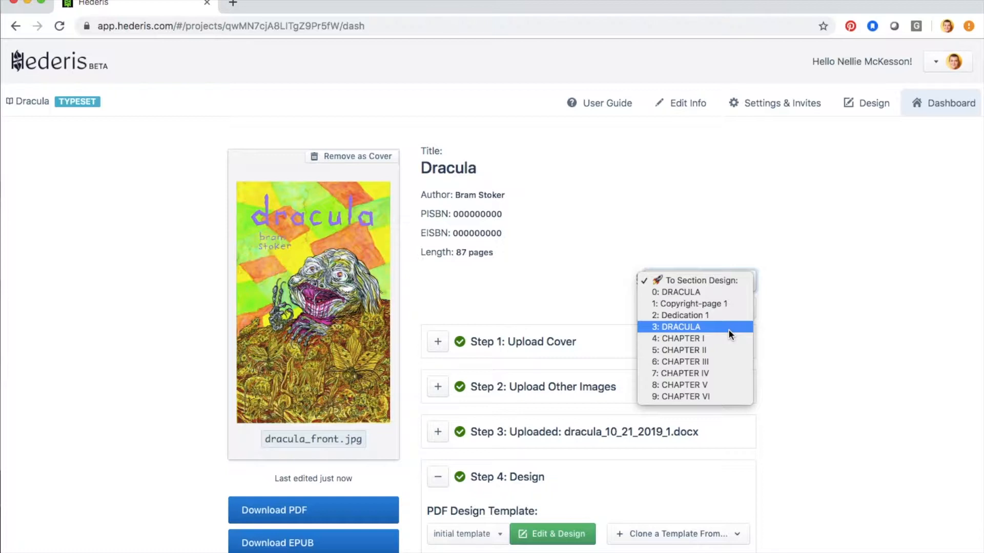
Step: Open the CHAPTER I section in the designer and set the page size to 5 in wide by 8 in high
click(715, 337)
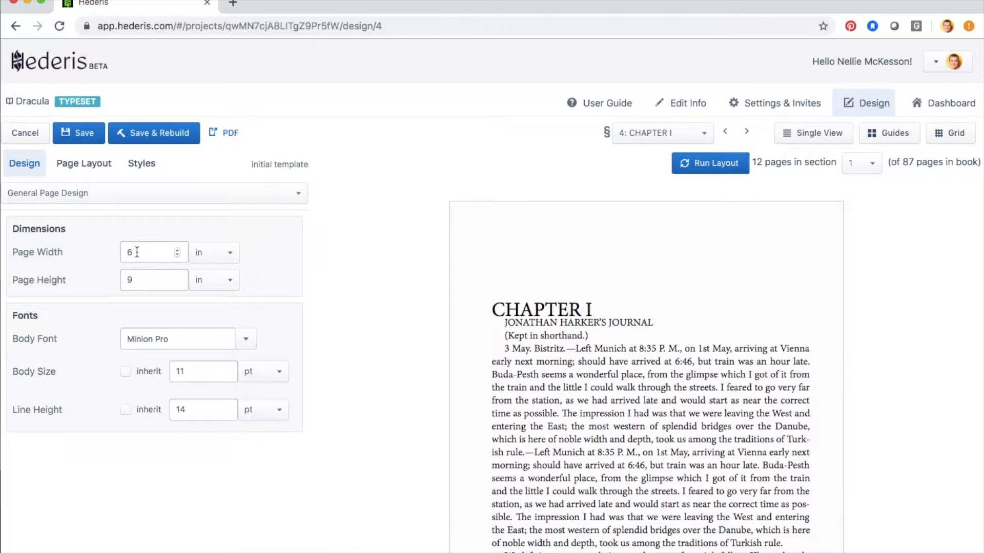
drag(136, 252, 107, 255)
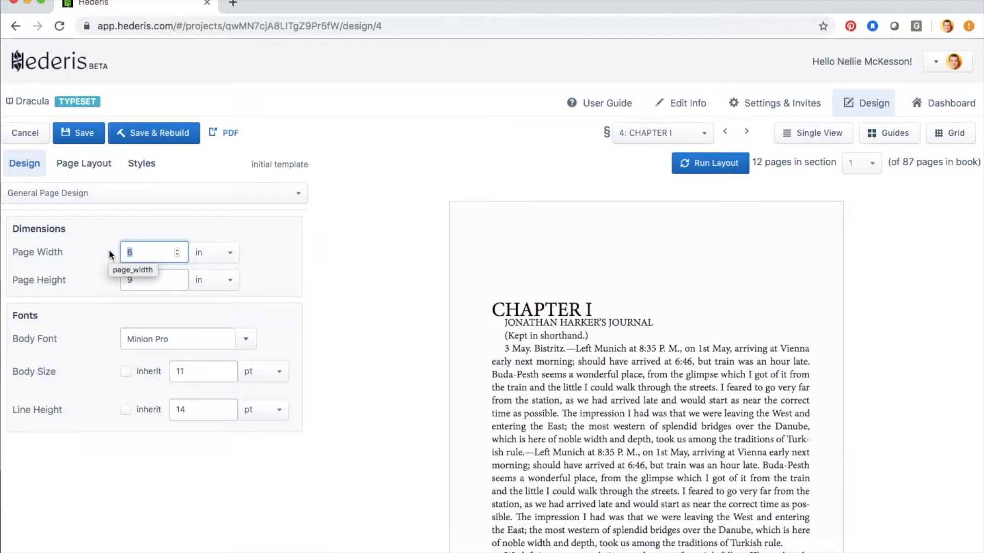
text(5)
drag(134, 280, 100, 279)
text(8)
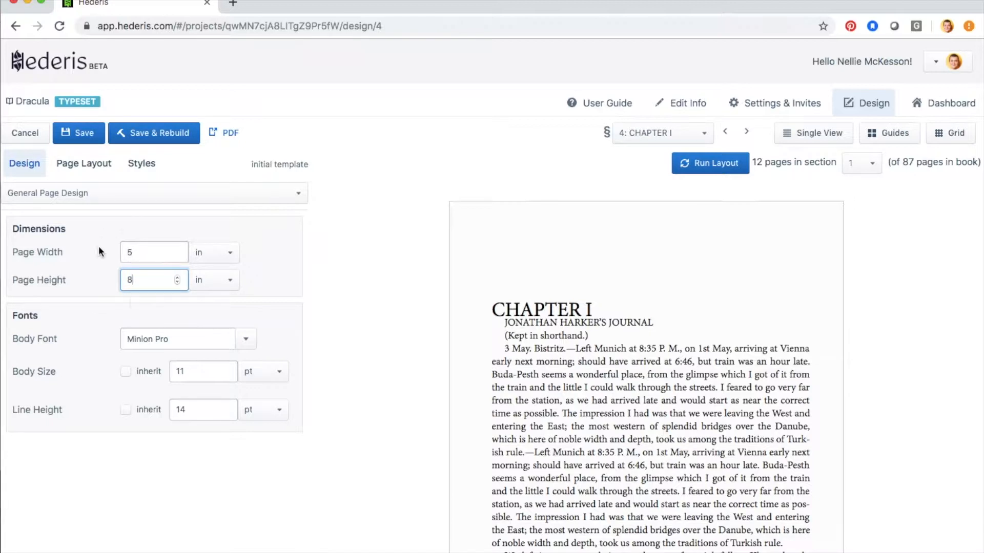
click(230, 252)
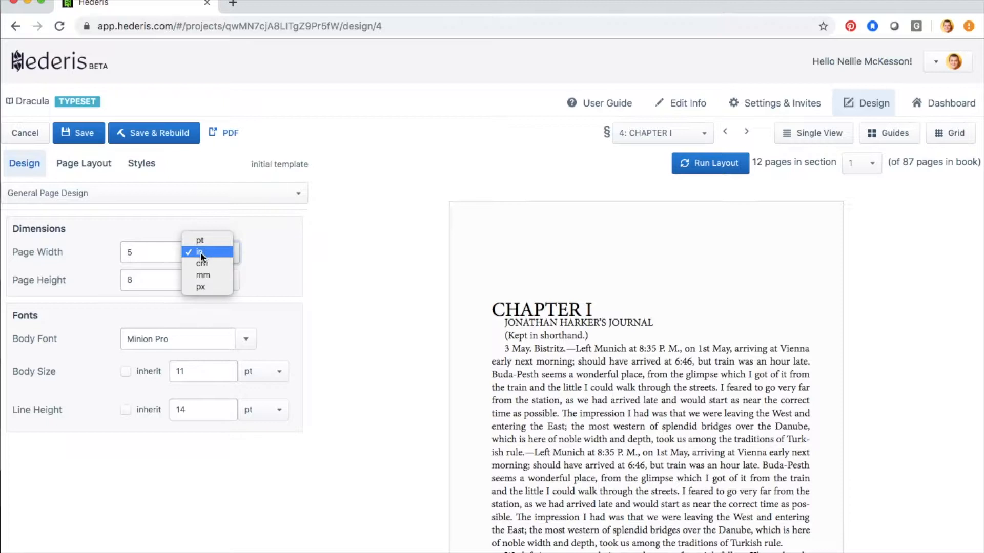
click(201, 252)
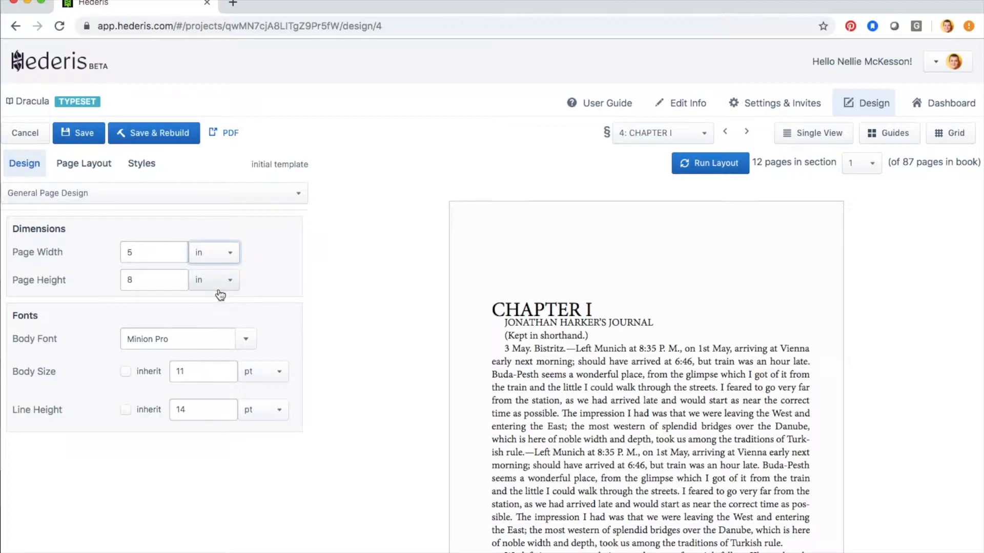
Step: Save the new page dimensions and run the layout to reflow CHAPTER I, checking its pages
click(82, 135)
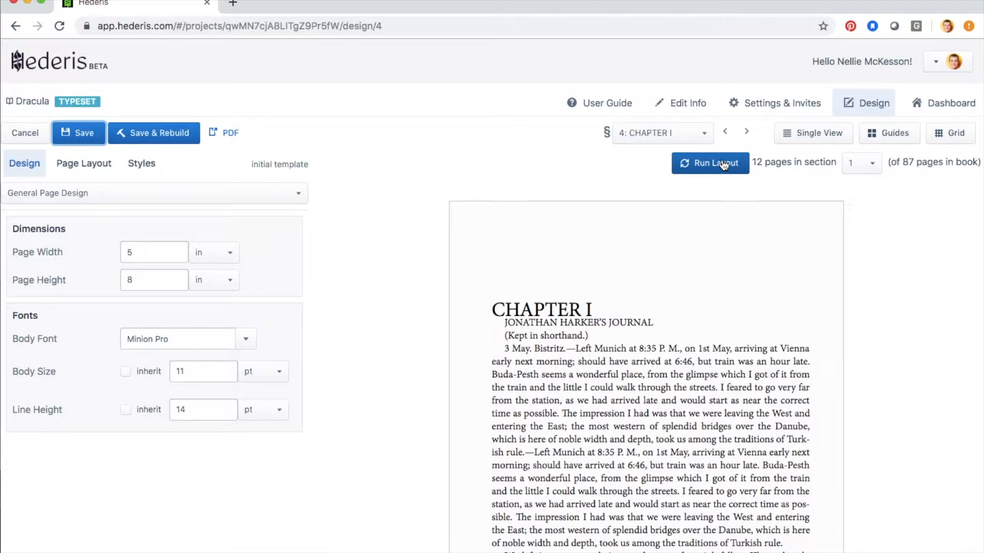
click(723, 163)
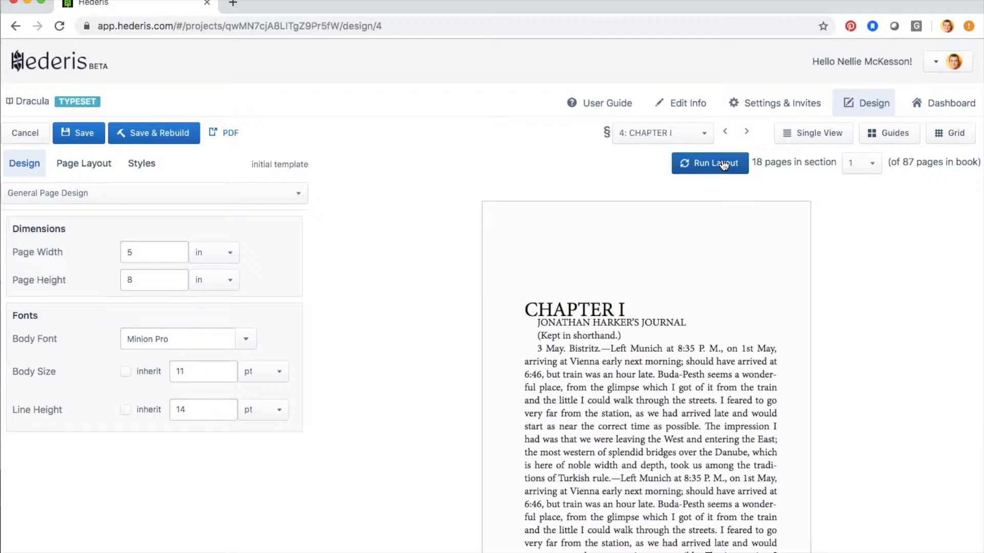
scroll(713, 369, down, 10)
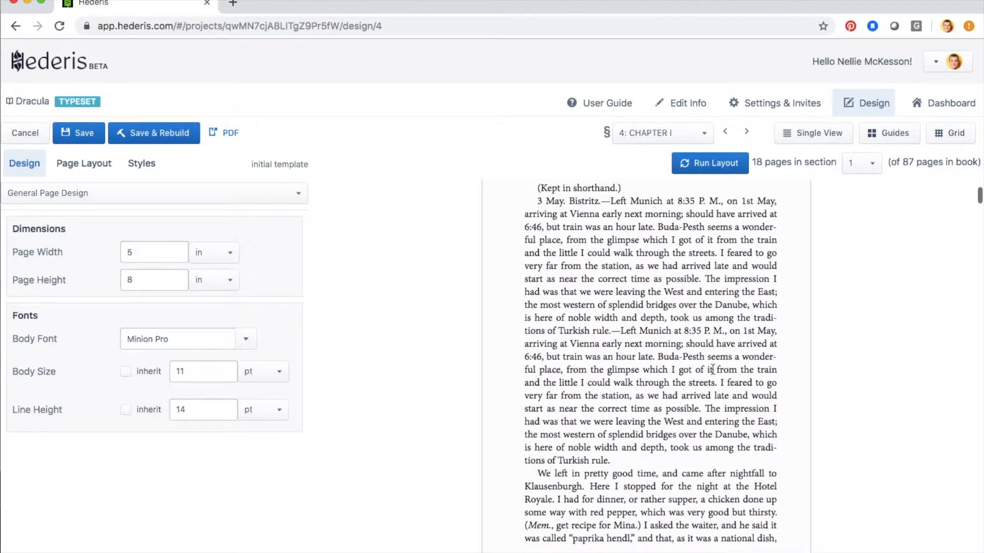
scroll(713, 369, down, 10)
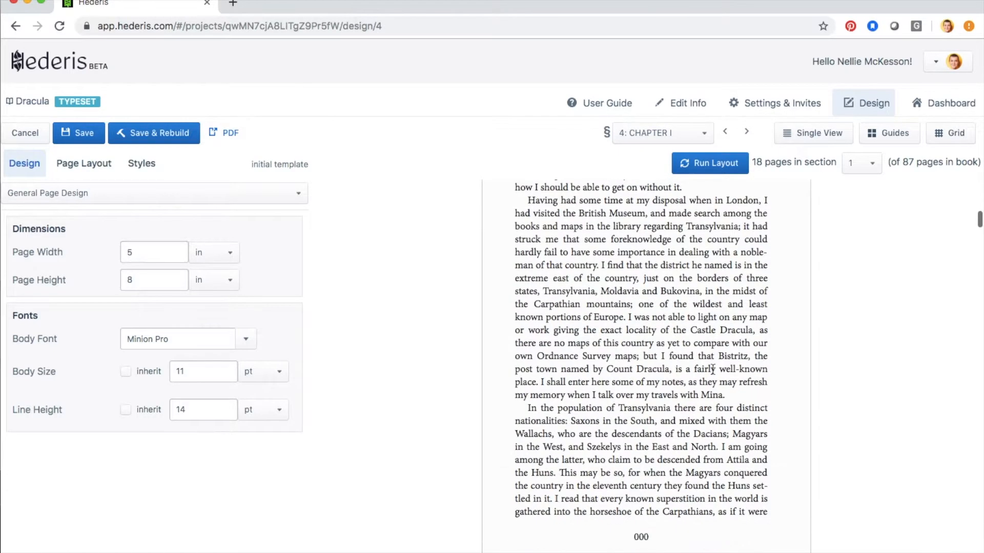
scroll(713, 369, down, 5)
scroll(713, 370, up, 20)
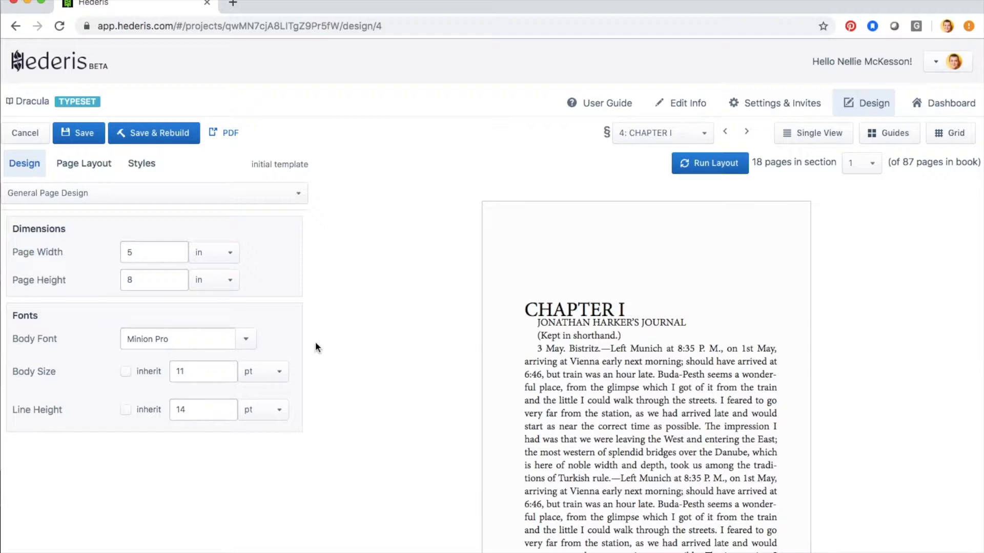
Step: Set the body font to Adobe Garamond Pro and the line height to 16 pt
click(244, 342)
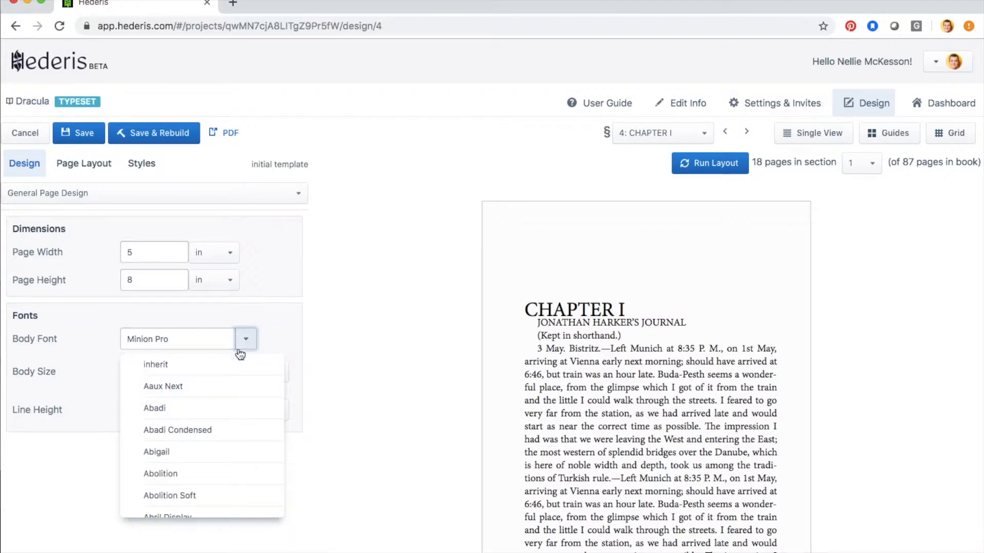
scroll(208, 448, down, 5)
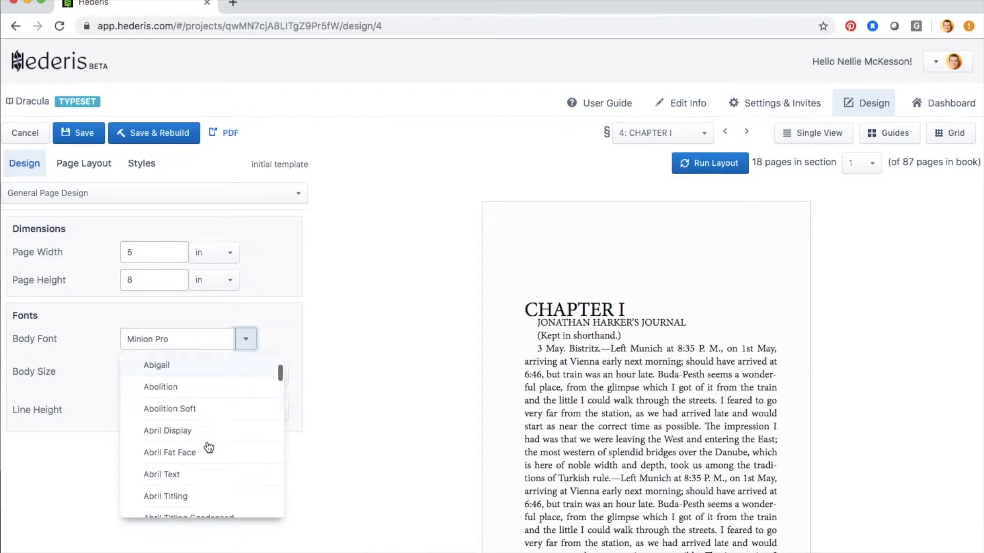
scroll(209, 447, down, 3)
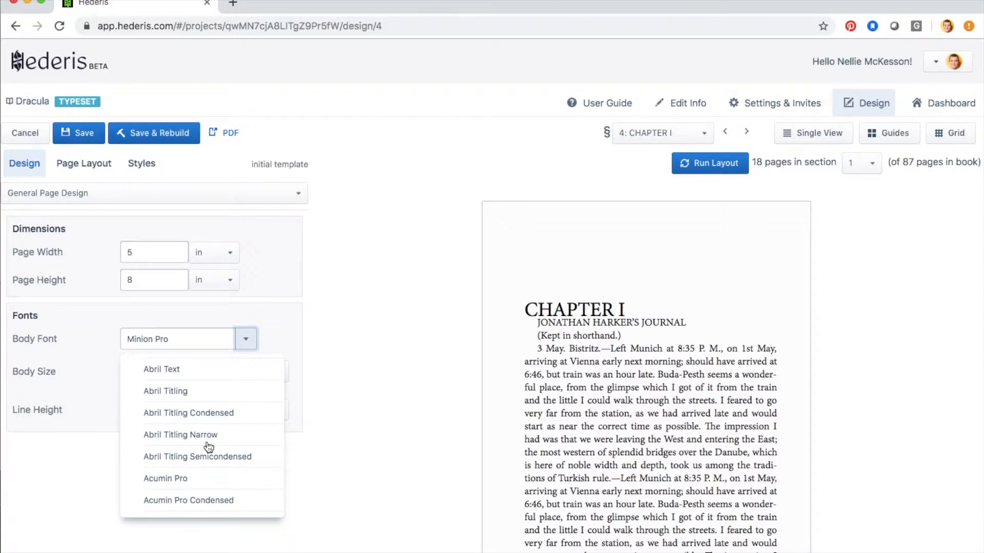
scroll(208, 448, down, 4)
scroll(209, 447, up, 4)
scroll(209, 448, down, 2)
scroll(208, 448, up, 2)
scroll(209, 449, down, 3)
scroll(208, 448, down, 2)
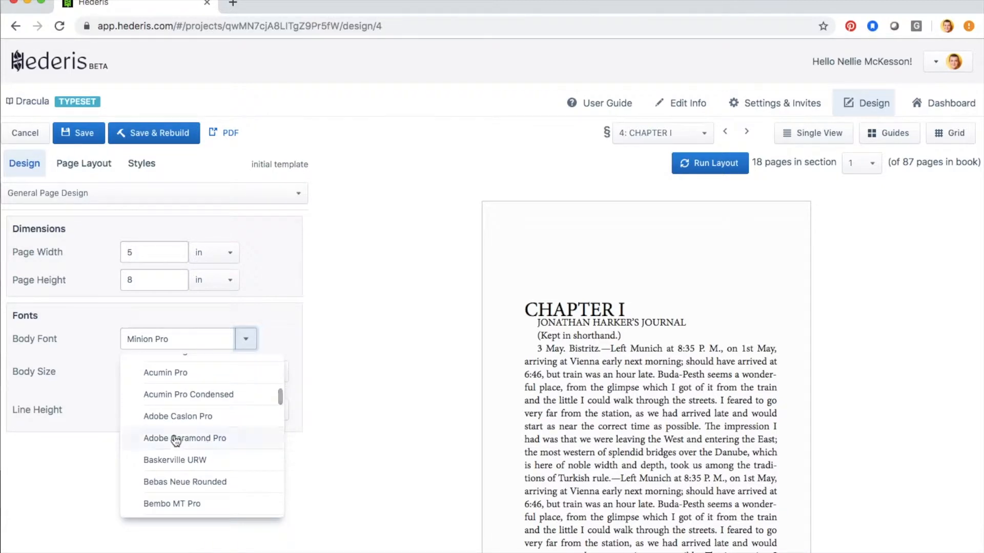
click(176, 439)
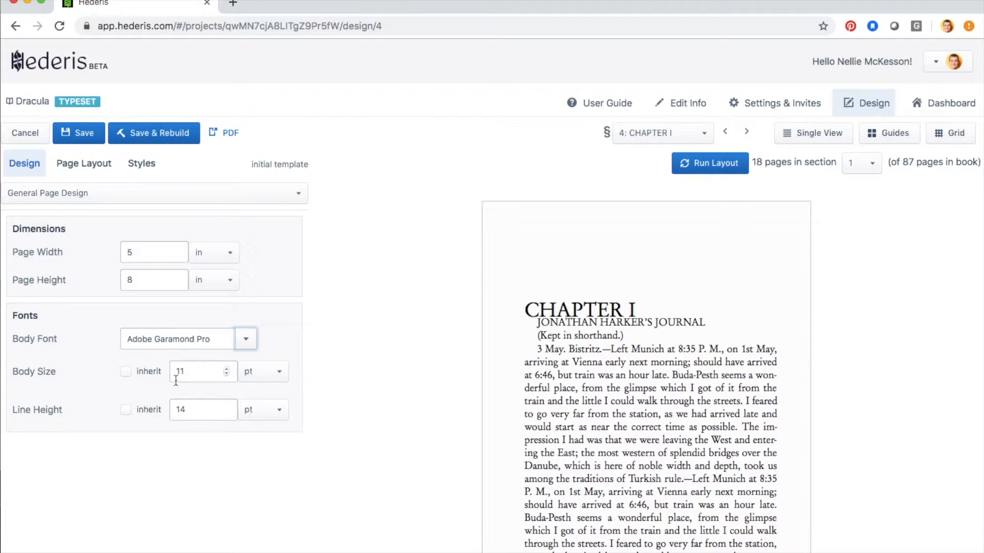
click(227, 407)
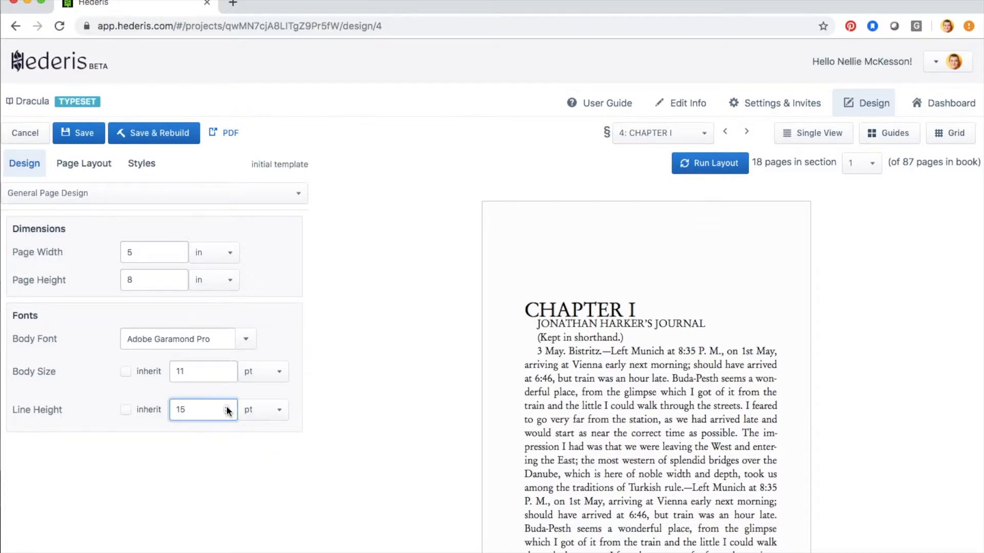
click(227, 408)
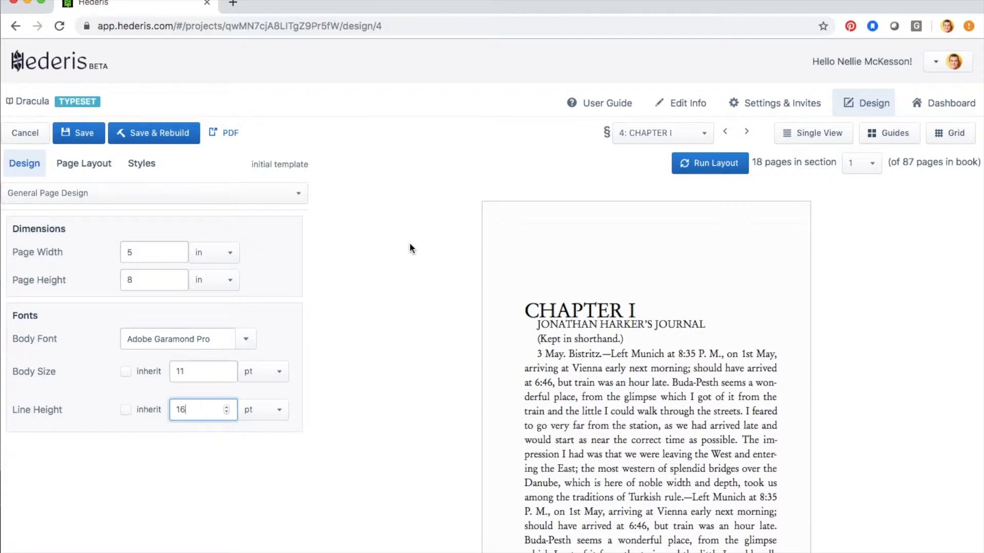
Step: Save the font settings and rerun the layout for CHAPTER I, reviewing the reflowed pages
click(85, 136)
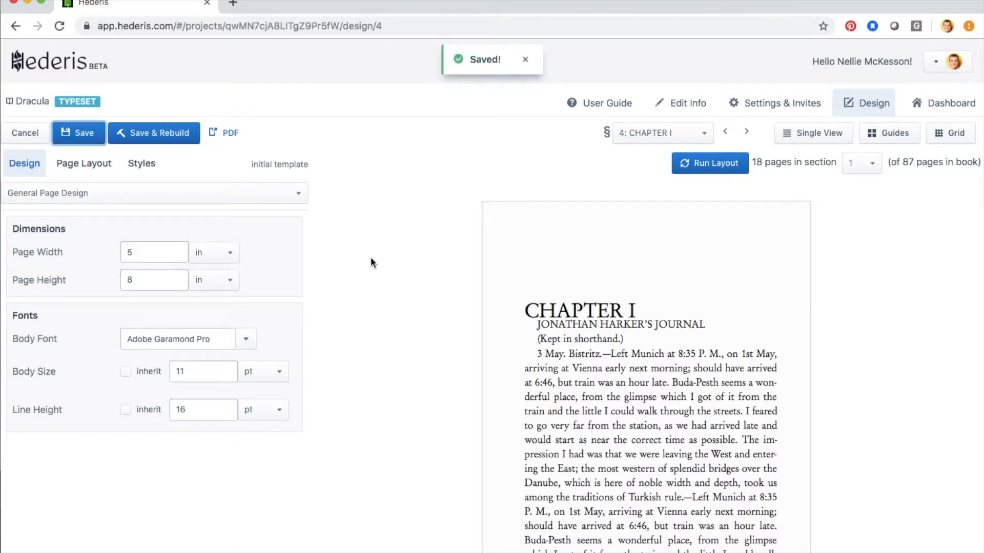
click(721, 164)
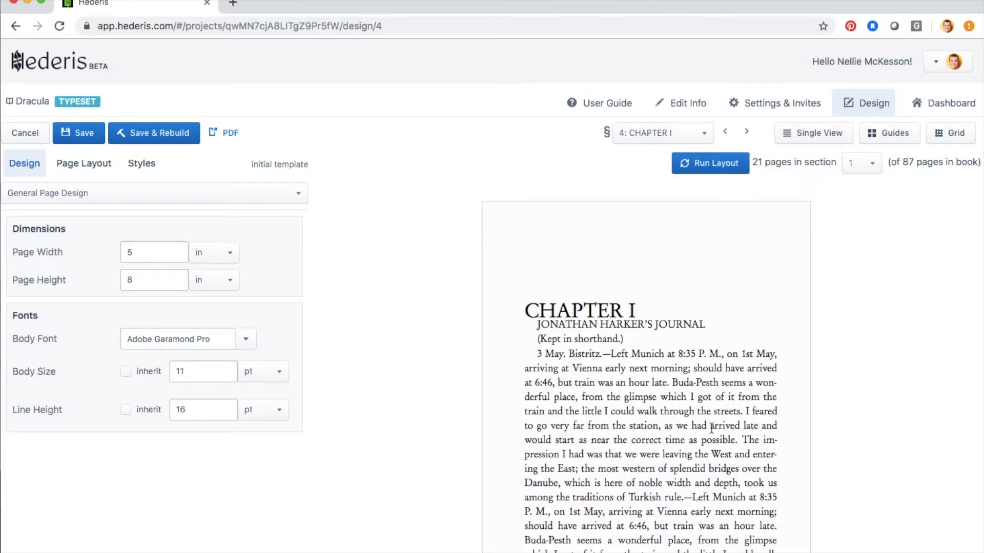
scroll(712, 429, down, 3)
scroll(711, 428, down, 6)
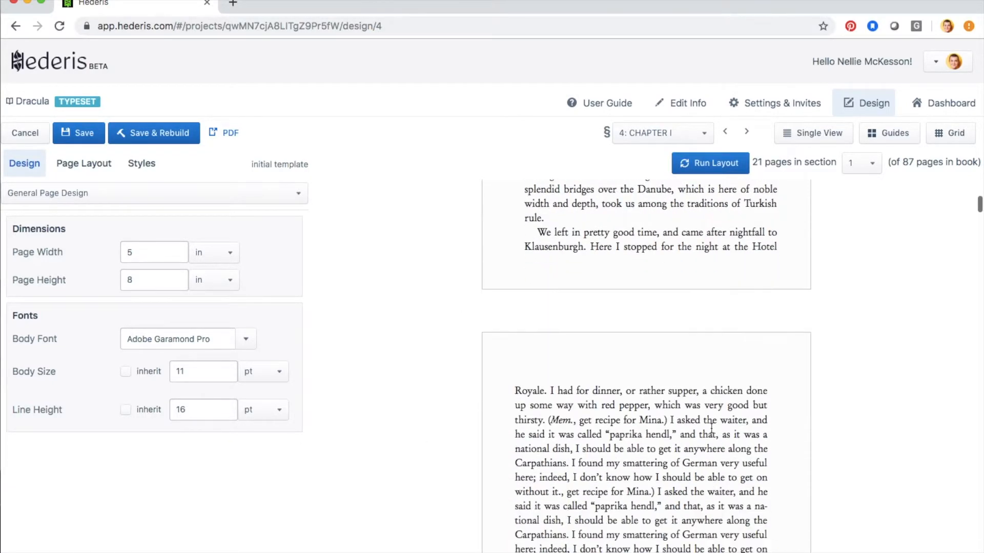
scroll(711, 428, down, 7)
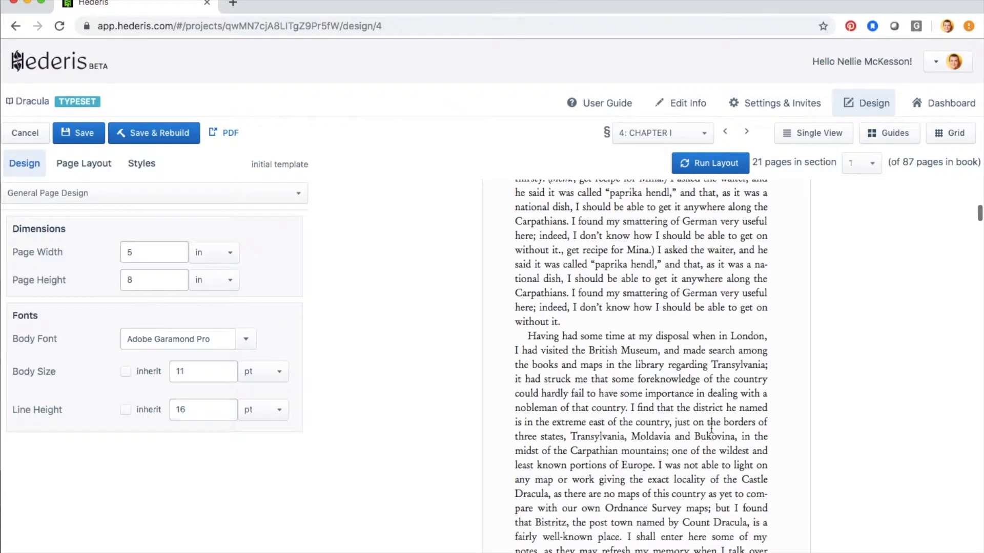
scroll(711, 428, down, 4)
scroll(711, 428, up, 8)
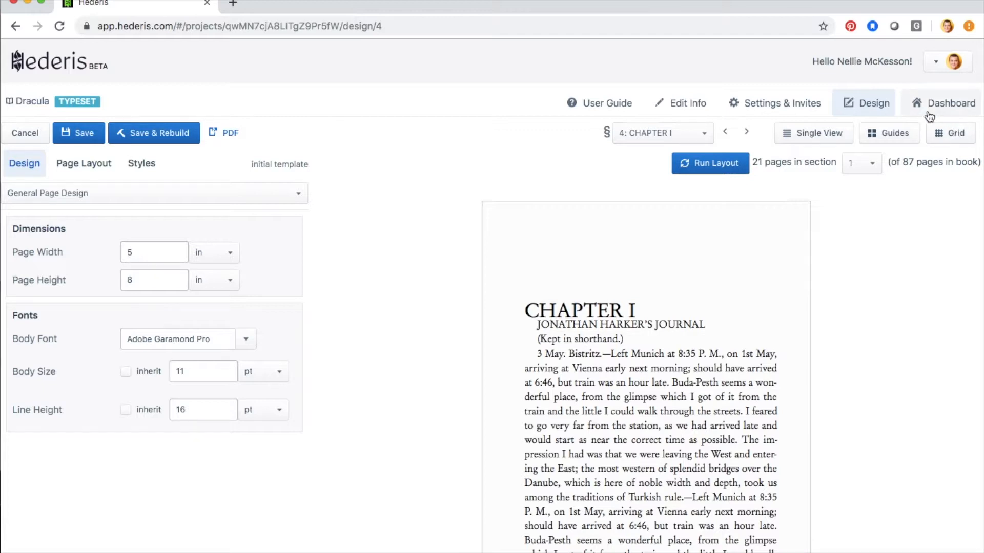
Step: Examine how the text lines align across CHAPTER I's pages with the grid shown, and hide the grid when done
click(954, 135)
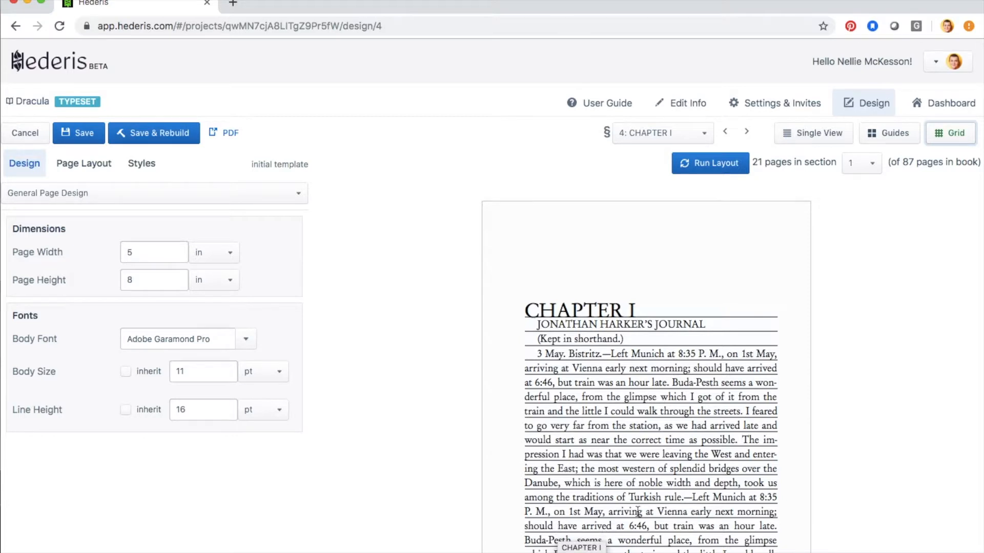
scroll(638, 511, down, 2)
scroll(638, 512, down, 4)
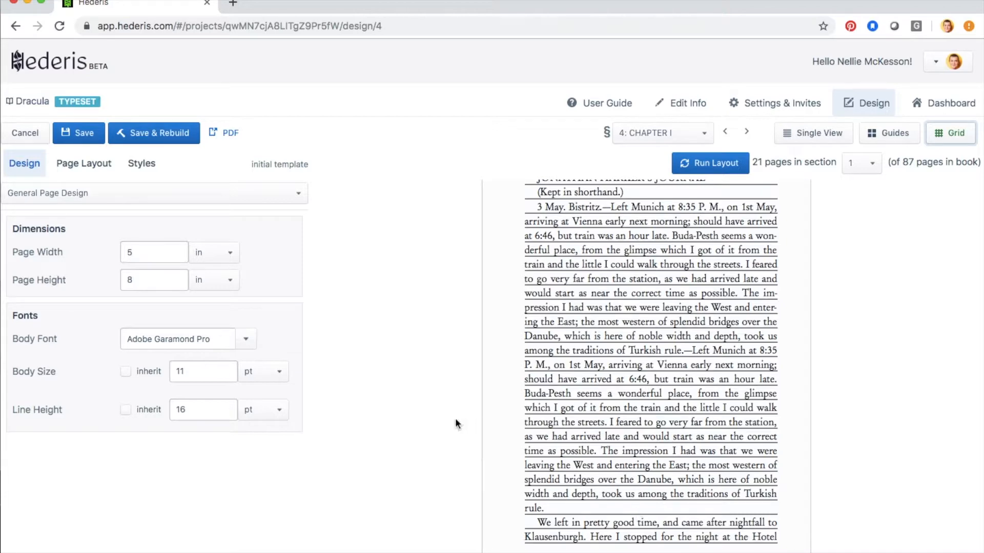
scroll(506, 419, down, 10)
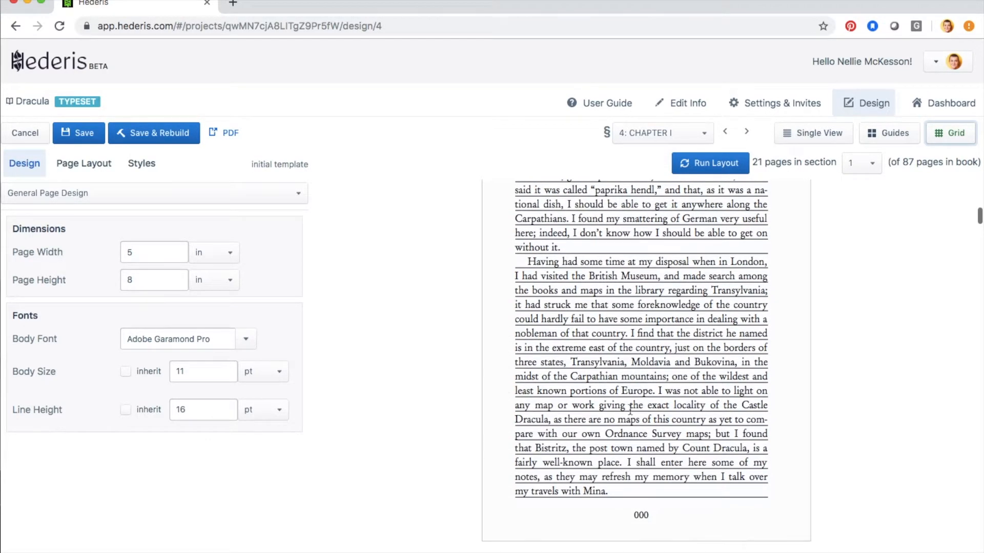
scroll(630, 410, down, 14)
scroll(630, 410, down, 1)
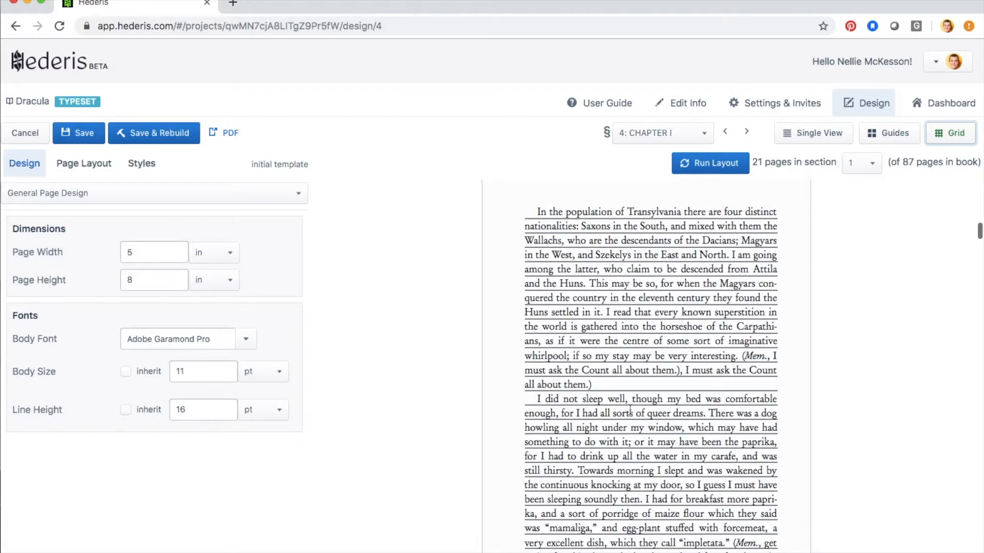
scroll(630, 410, down, 5)
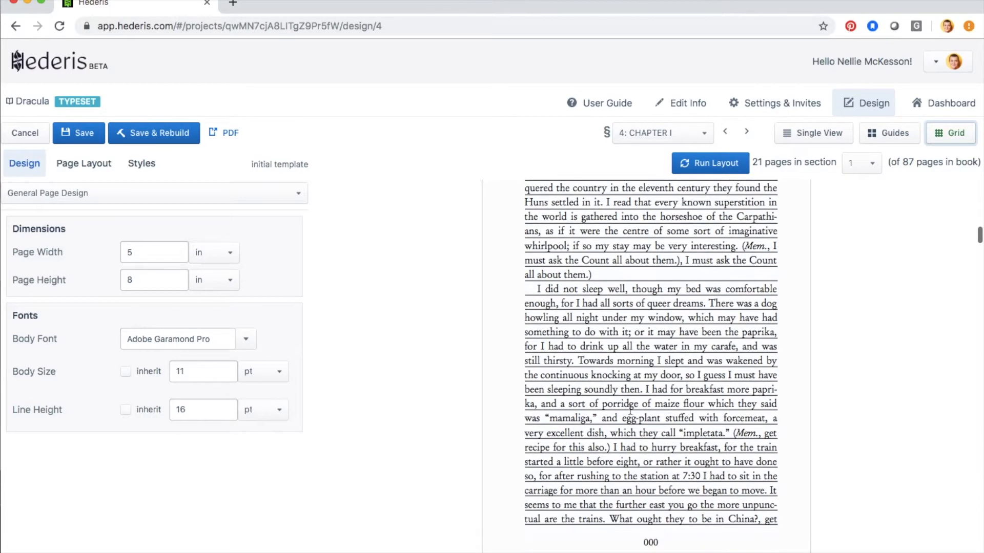
scroll(707, 296, down, 2)
scroll(706, 296, up, 20)
scroll(707, 296, up, 4)
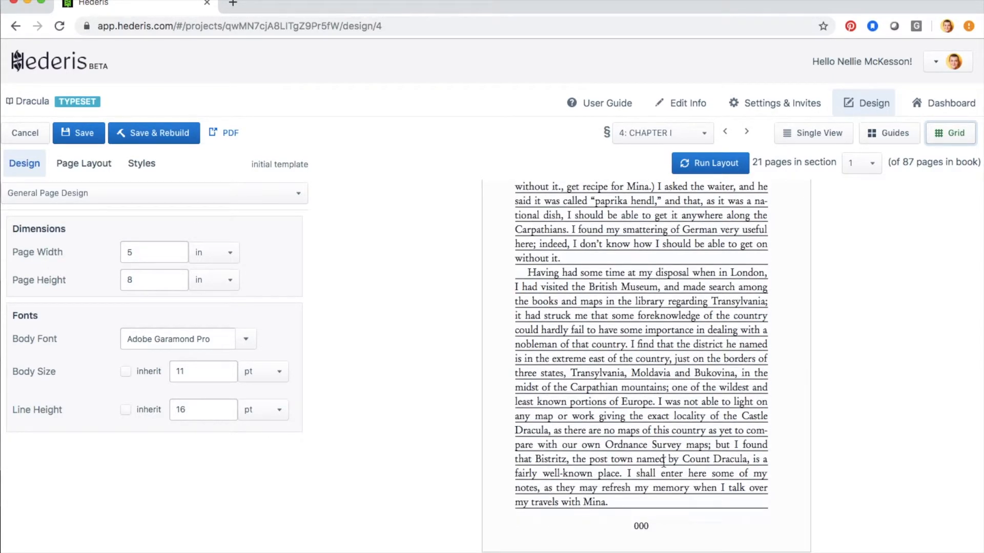
scroll(663, 488, down, 20)
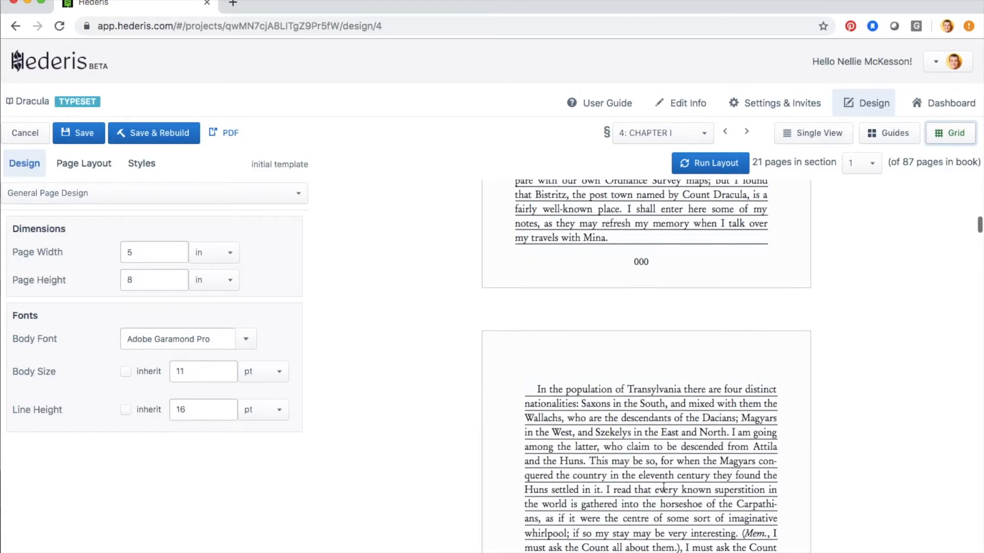
scroll(663, 488, down, 9)
scroll(664, 487, up, 15)
scroll(663, 487, up, 20)
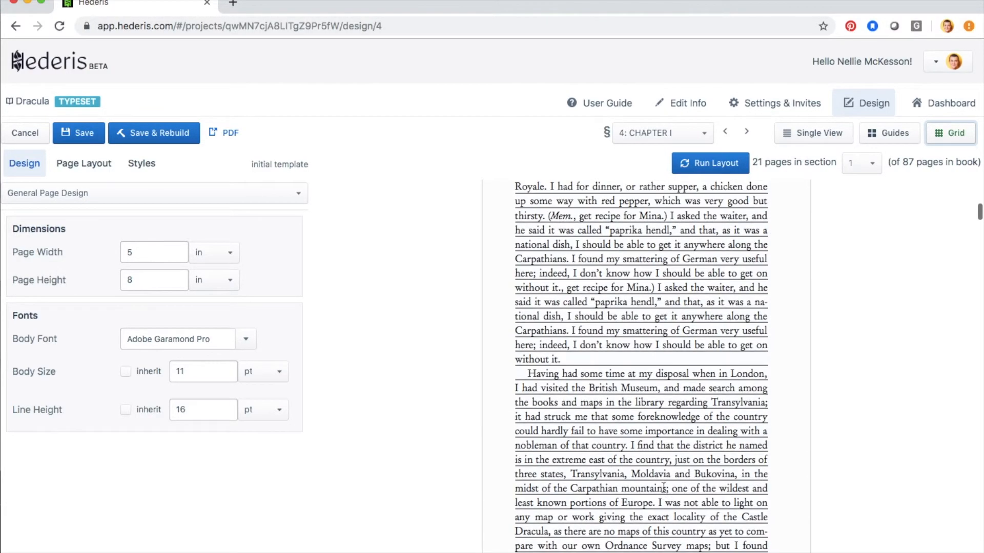
scroll(663, 487, up, 3)
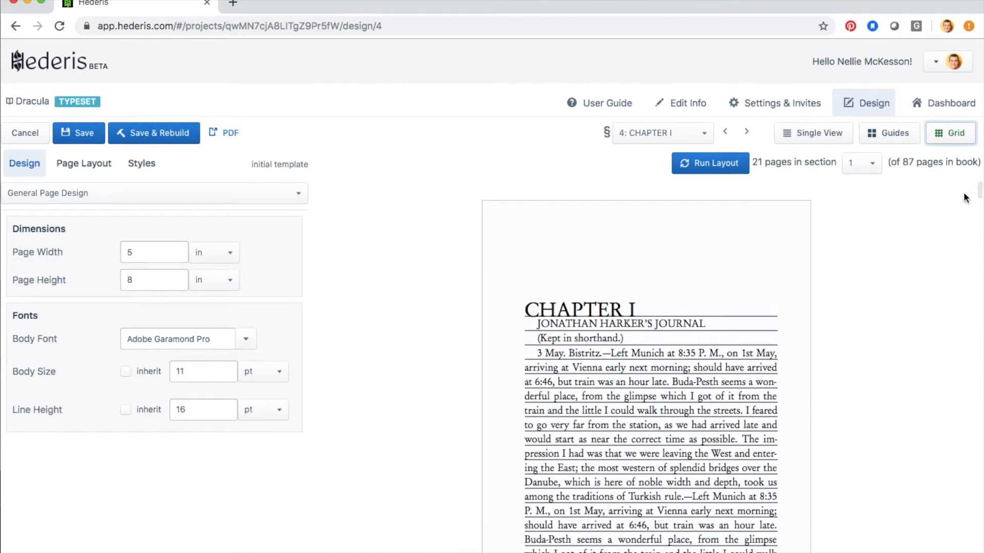
click(955, 137)
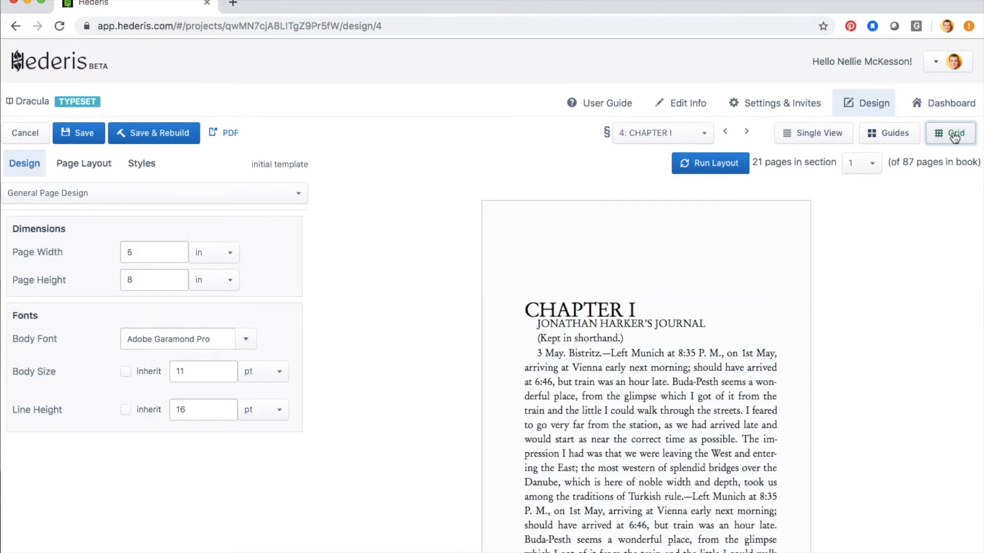
Step: Show the page guides on CHAPTER I and examine the margin areas around the text
click(889, 141)
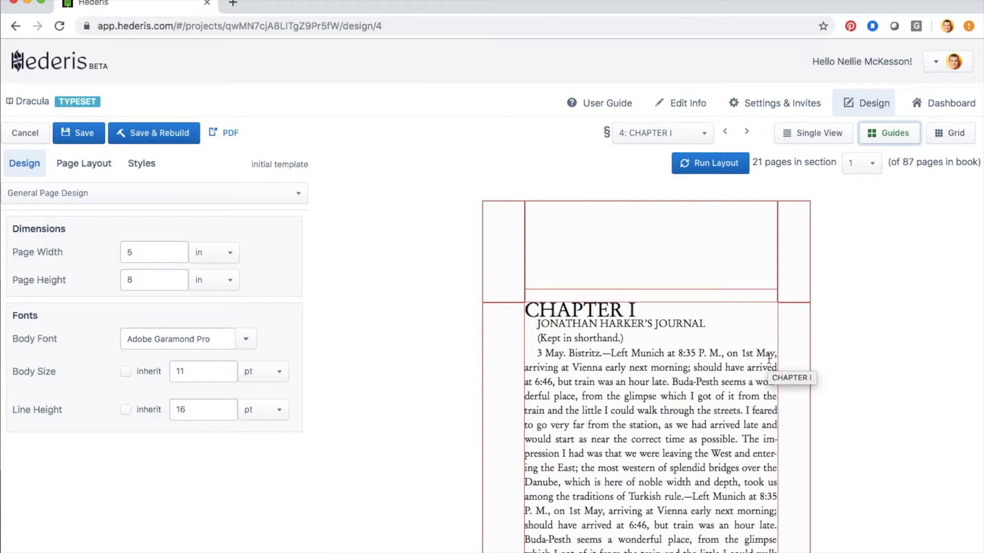
scroll(769, 358, down, 4)
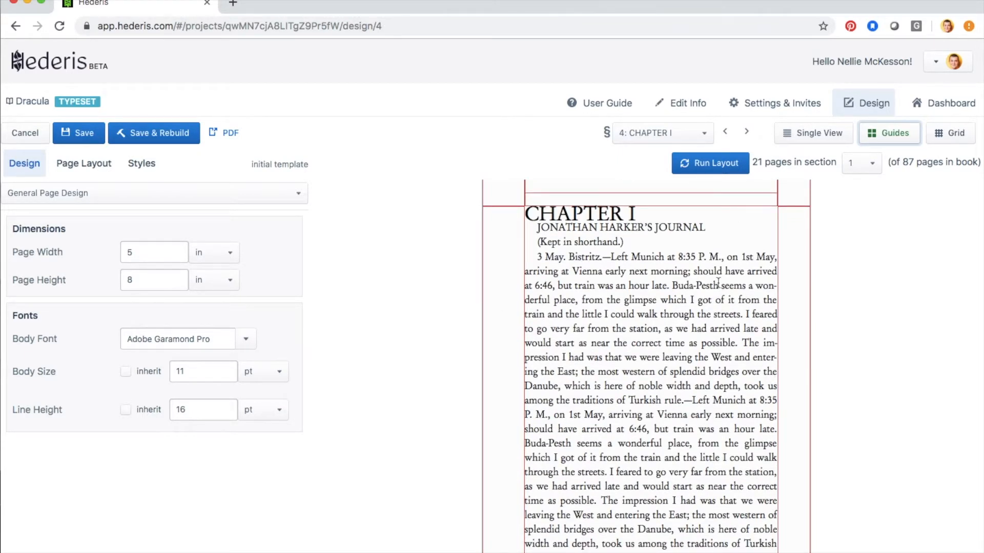
scroll(515, 252, up, 2)
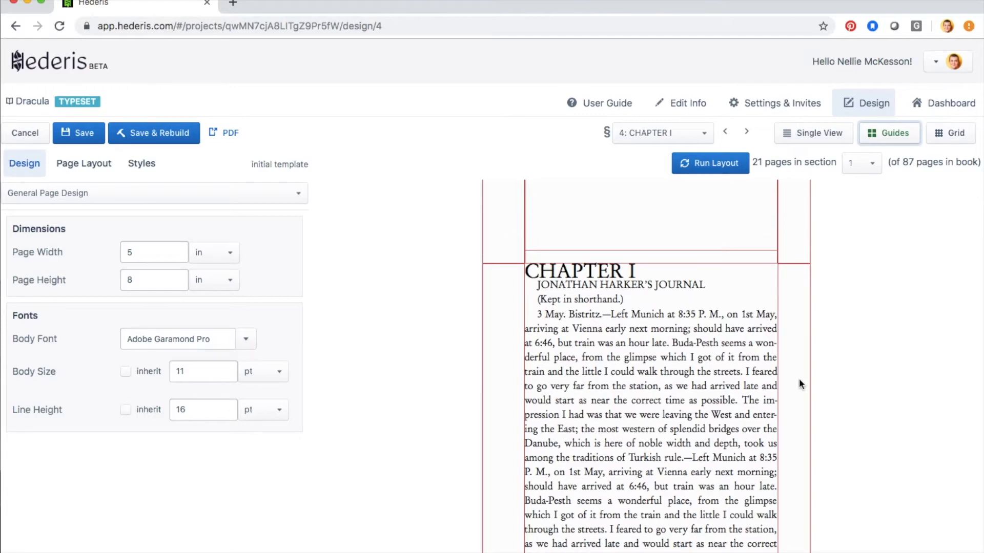
Step: Examine the header, footer and margin guides across CHAPTER I's first pages, and hide the guides when done
scroll(800, 382, down, 14)
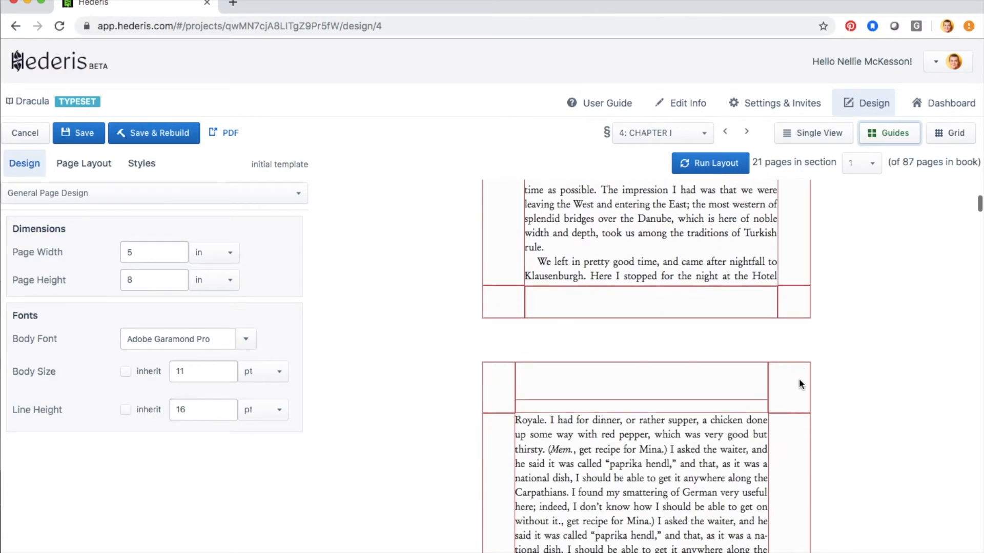
scroll(800, 383, down, 5)
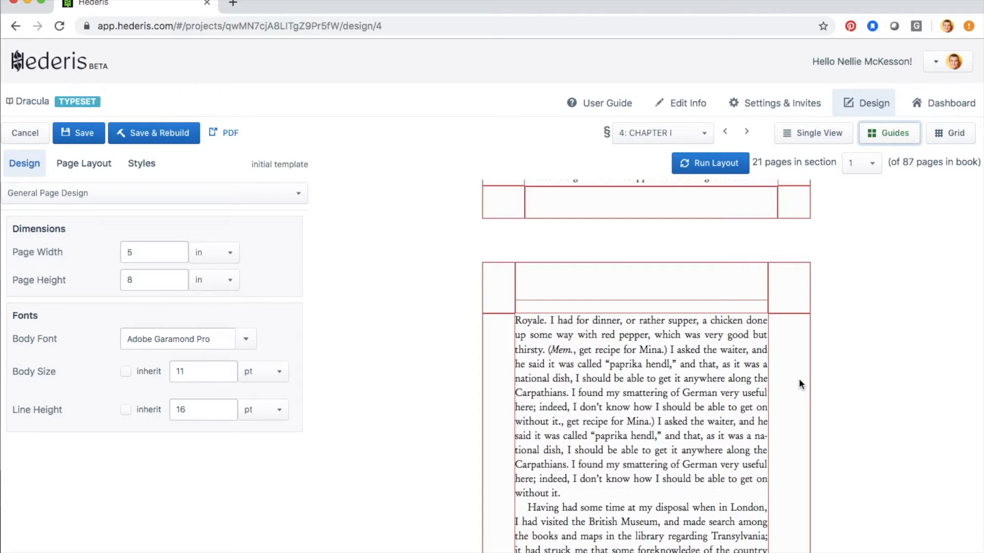
scroll(798, 379, down, 4)
scroll(780, 241, up, 2)
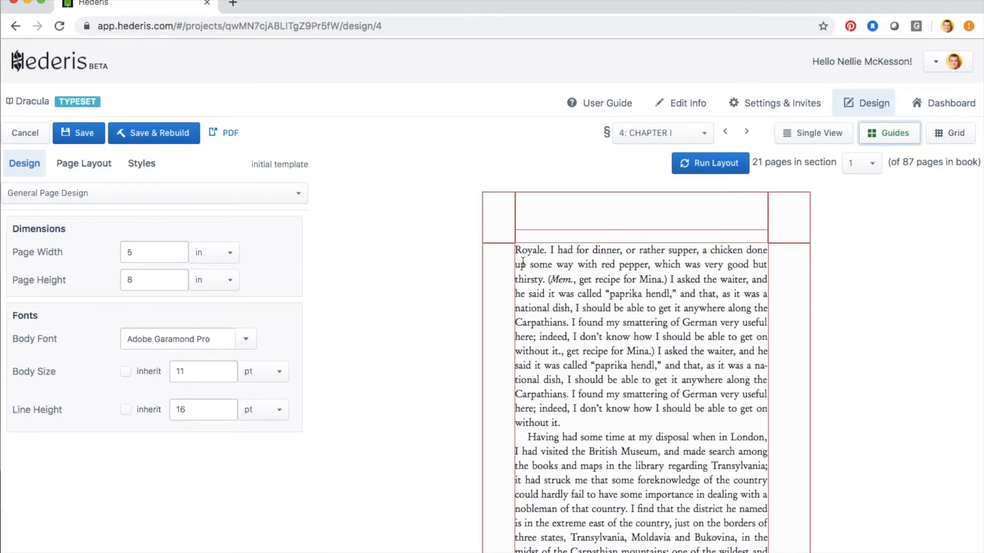
scroll(634, 413, down, 8)
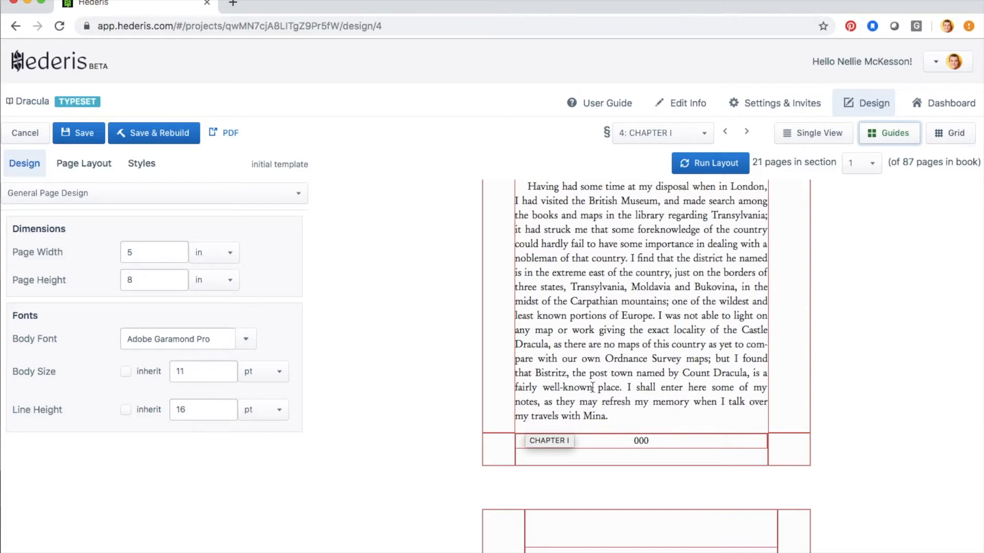
scroll(593, 384, down, 10)
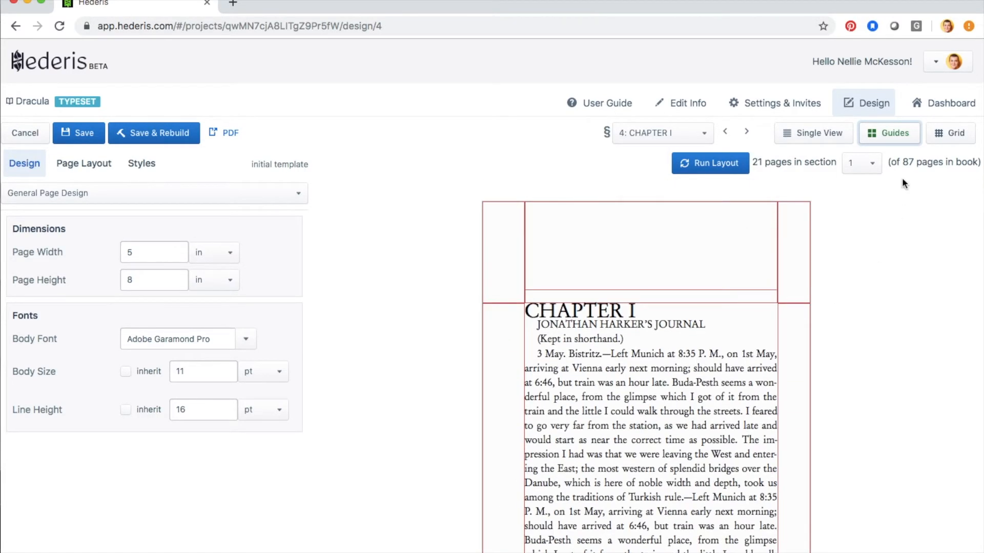
click(895, 136)
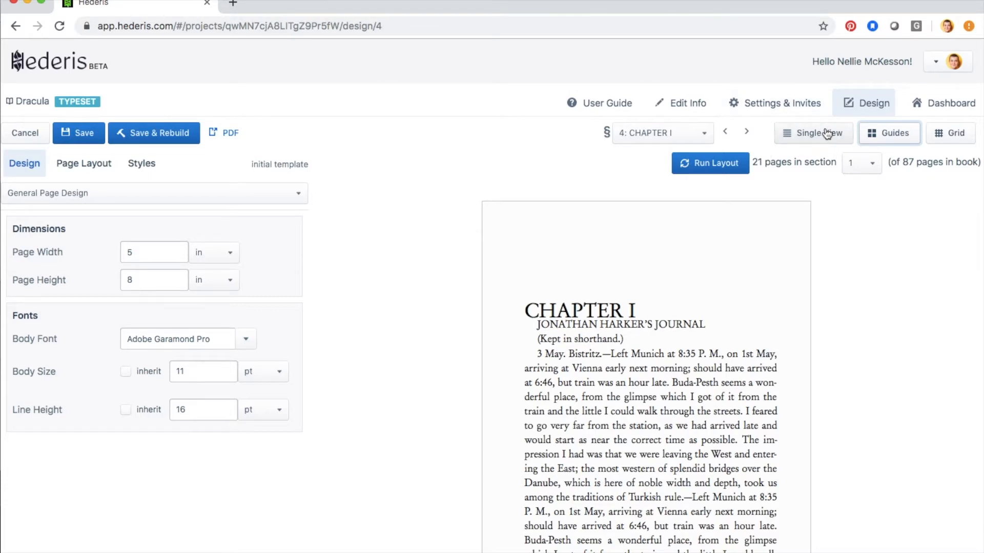
Step: Display CHAPTER I as two-page spreads, review the facing pages, and return to single-page display
click(807, 136)
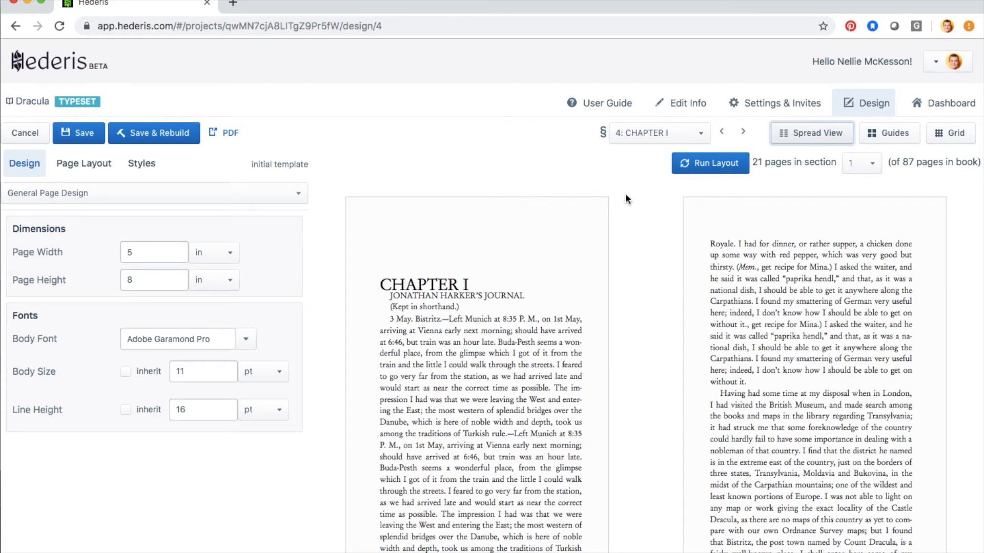
scroll(484, 495, down, 3)
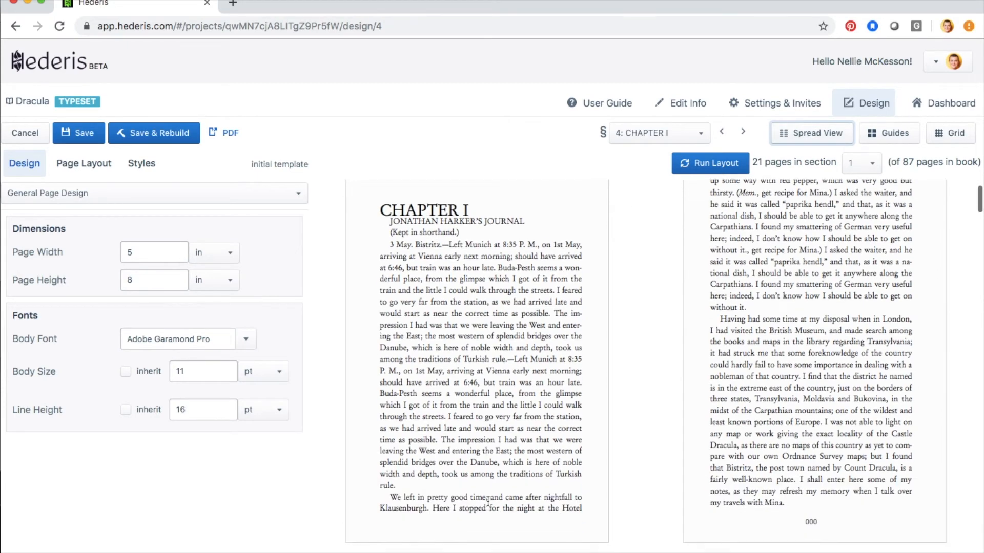
scroll(488, 502, down, 20)
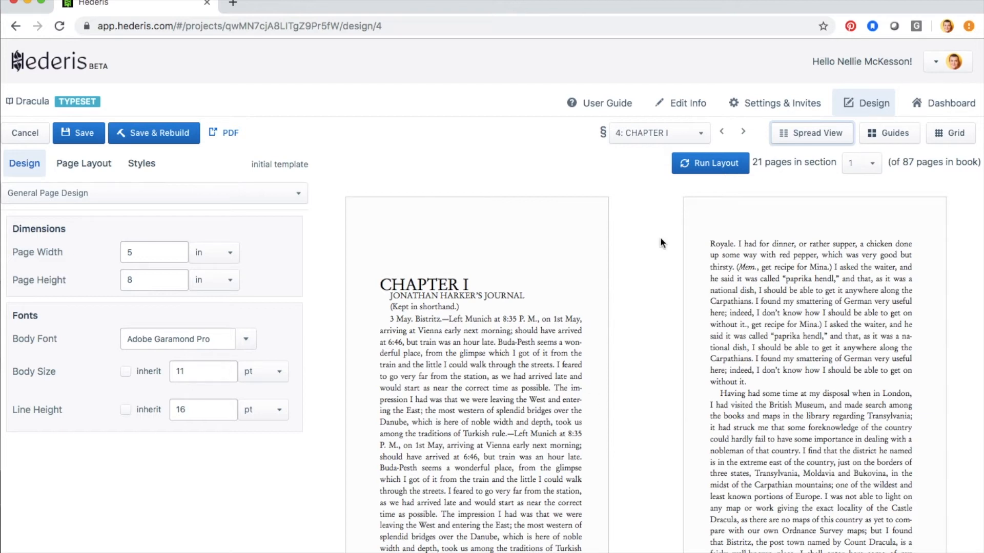
click(818, 134)
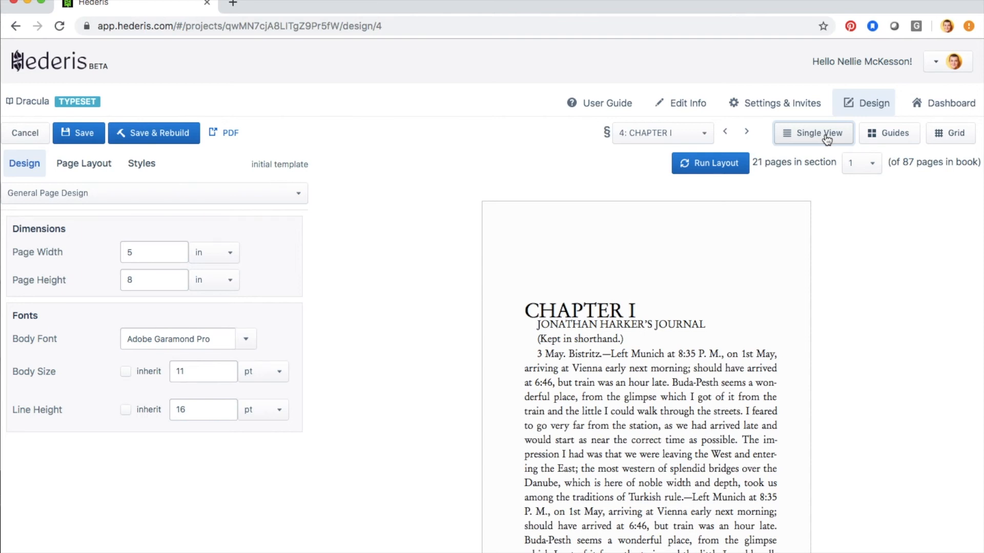
Step: Look over the list of the book's sections and close it without choosing another section
click(704, 134)
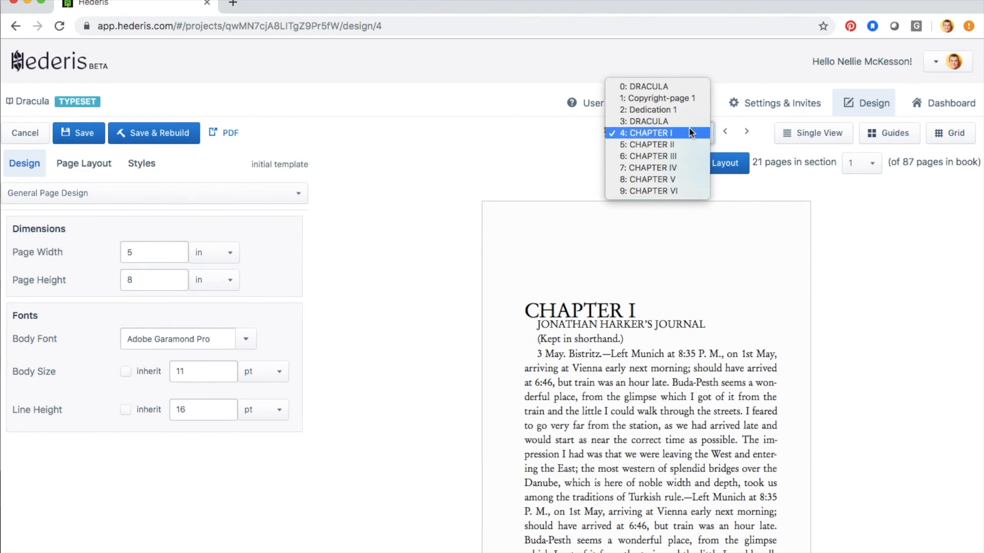
click(556, 141)
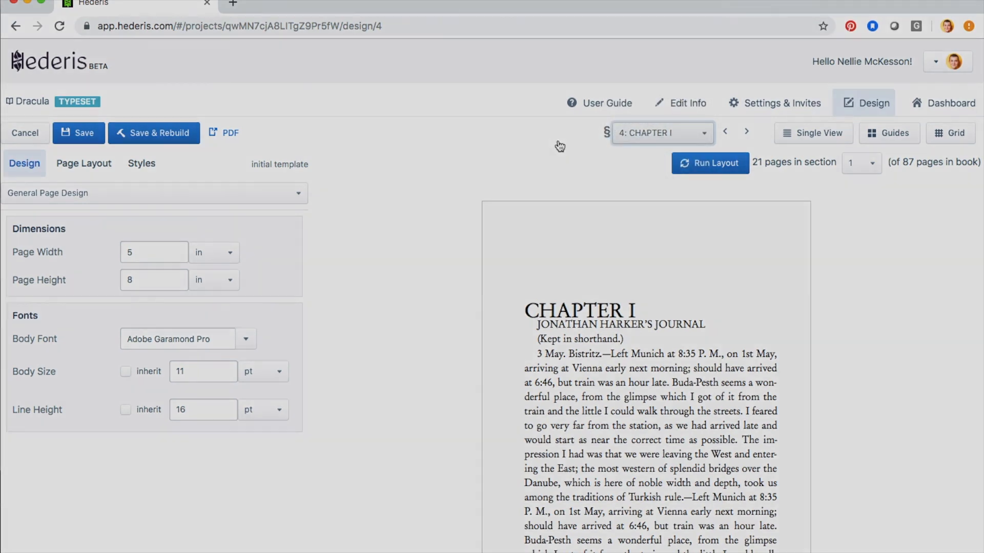